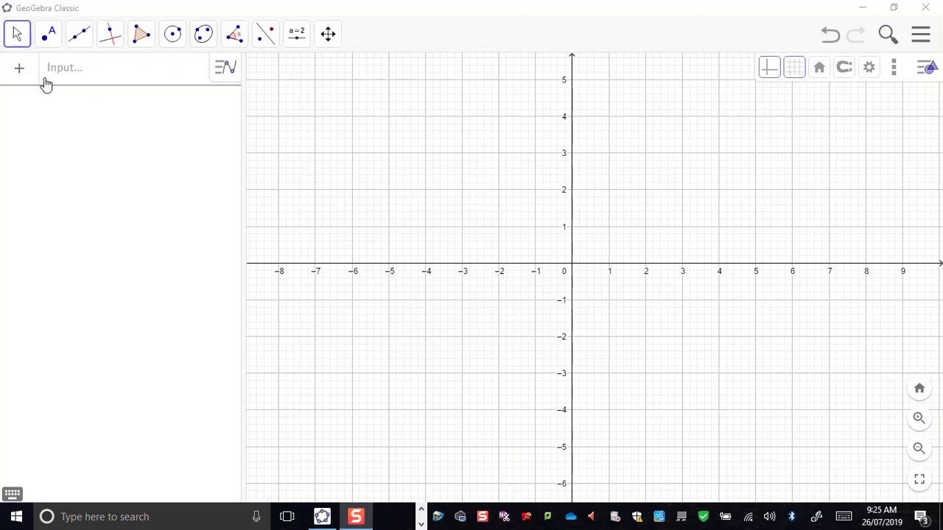
Insert the image file Sydney_Harbour_Bridge from the Bridge folder into the graphics view.
left_click(14, 71)
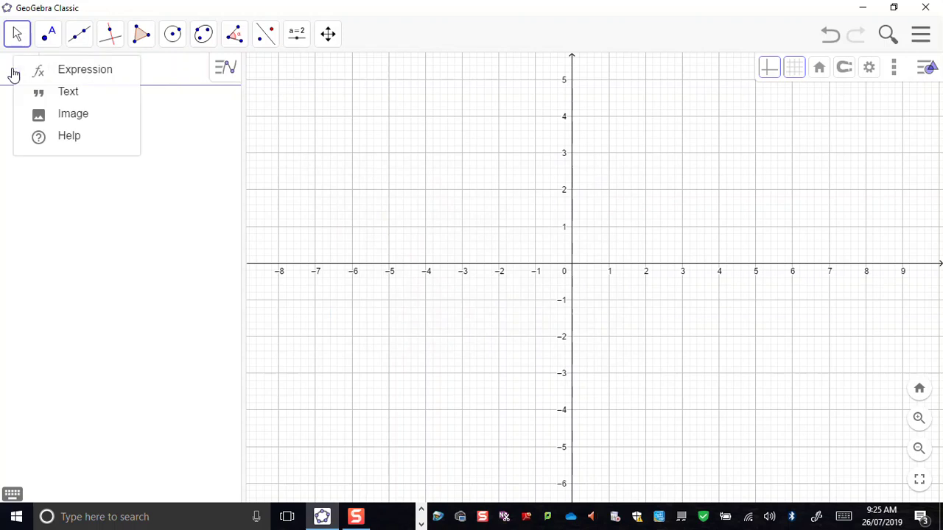
left_click(53, 116)
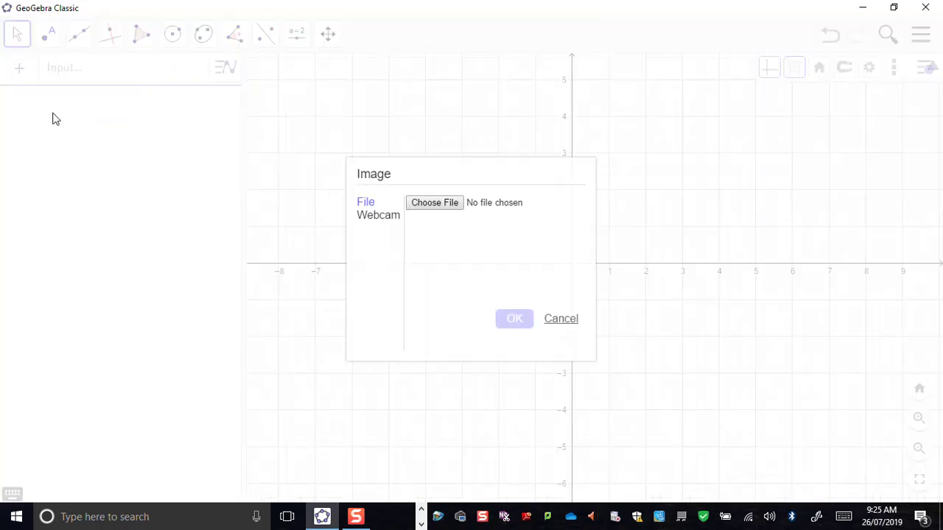
left_click(434, 203)
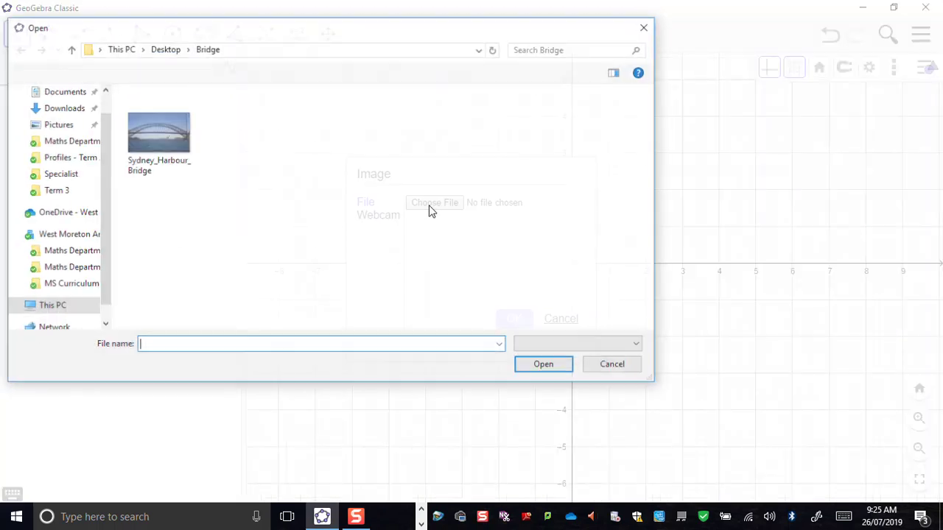
left_click(139, 136)
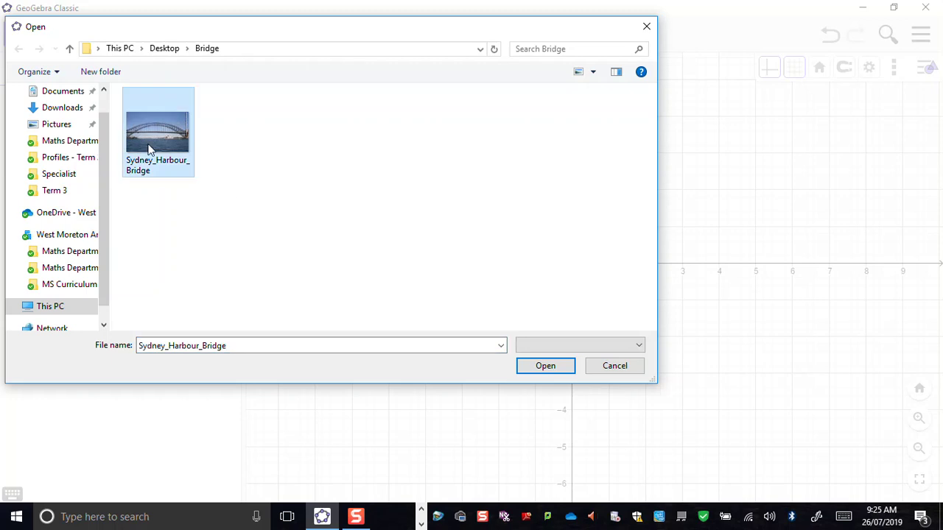
left_click(545, 366)
left_click(518, 322)
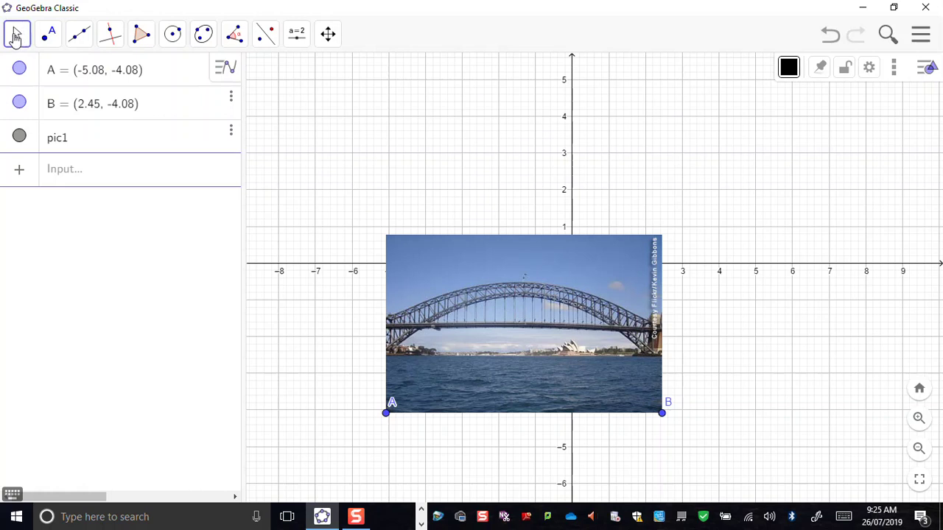
Place the bridge picture's left edge at the y-axis and resize it with a level base, corner B at about (5.63, -1.78).
left_click_drag(493, 351, 678, 264)
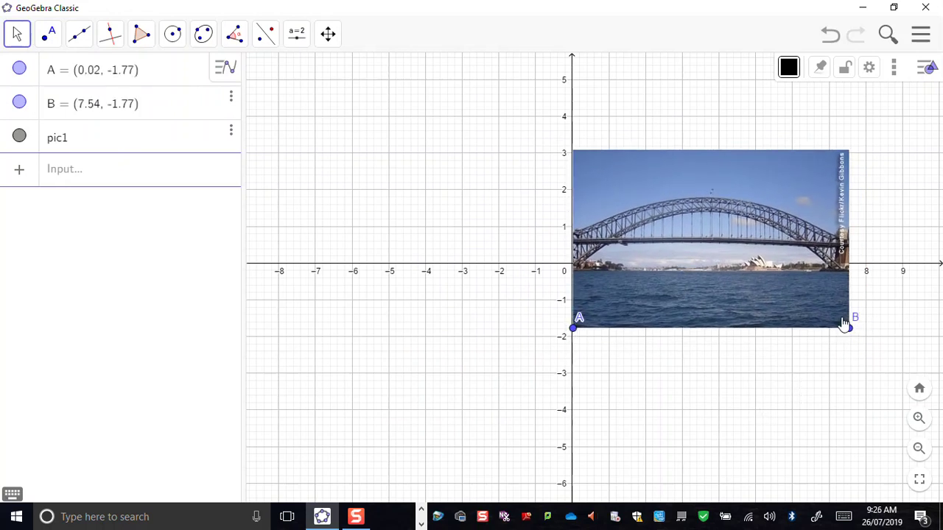
mouse_move(850, 331)
left_mouse_down()
mouse_move(756, 302)
mouse_move(704, 243)
mouse_move(547, 236)
mouse_move(766, 331)
mouse_move(861, 347)
mouse_move(869, 326)
mouse_move(757, 333)
mouse_move(844, 346)
mouse_move(828, 332)
mouse_move(842, 337)
mouse_move(839, 346)
left_mouse_up()
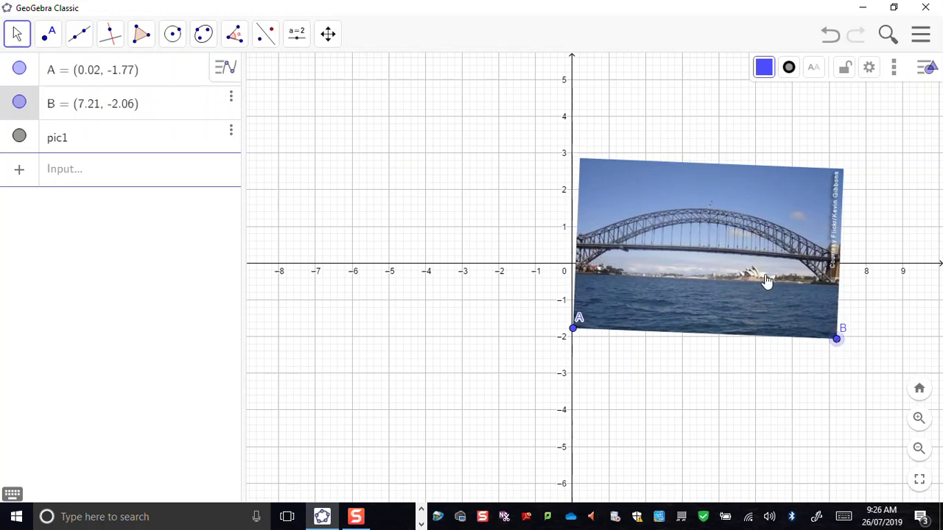
mouse_move(836, 340)
left_mouse_down()
mouse_move(837, 328)
mouse_move(851, 350)
left_mouse_up()
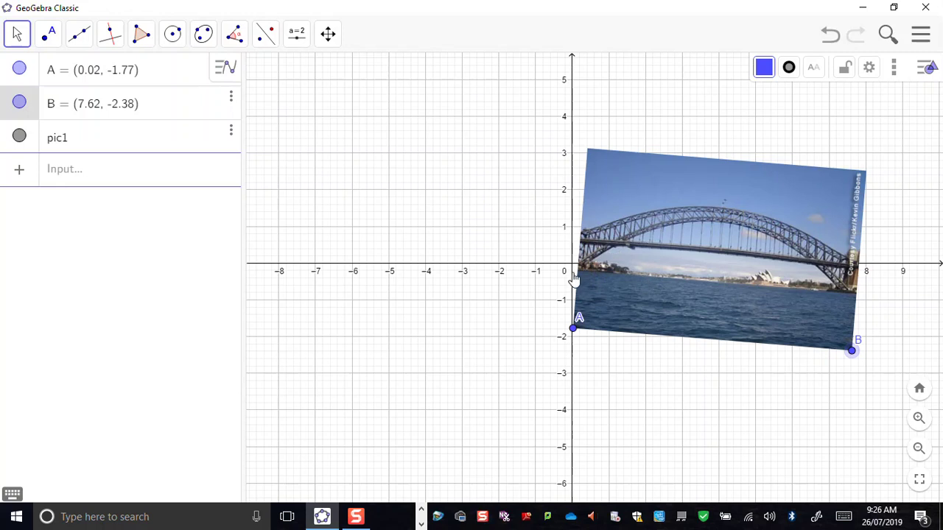
left_click_drag(852, 352, 850, 333)
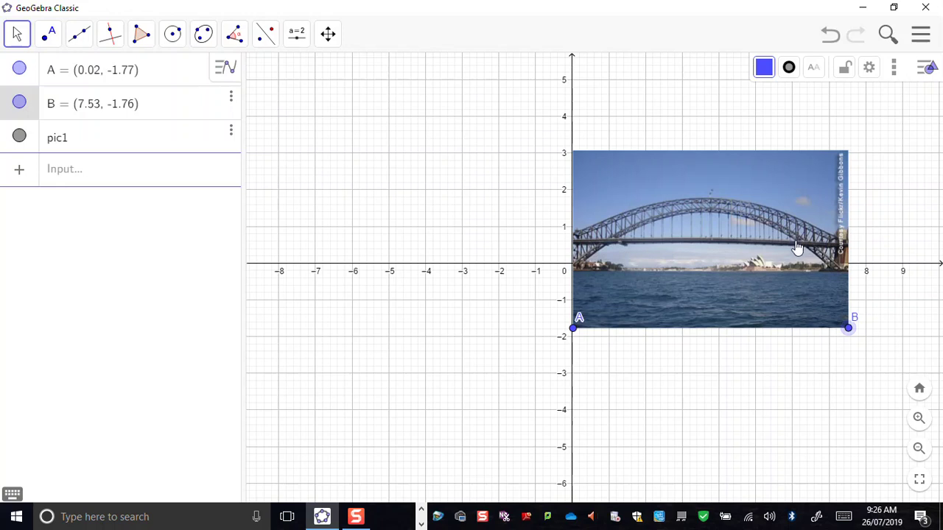
left_click_drag(845, 335, 779, 334)
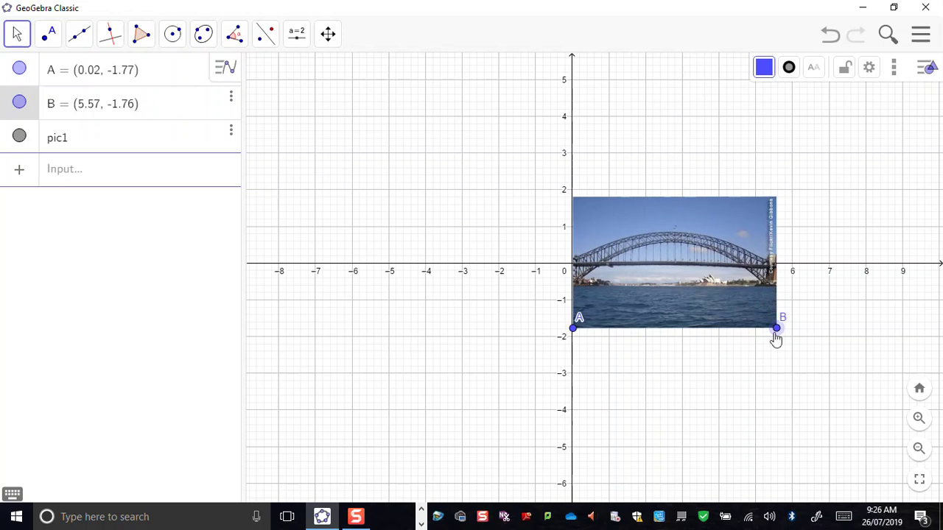
left_click_drag(776, 333, 779, 335)
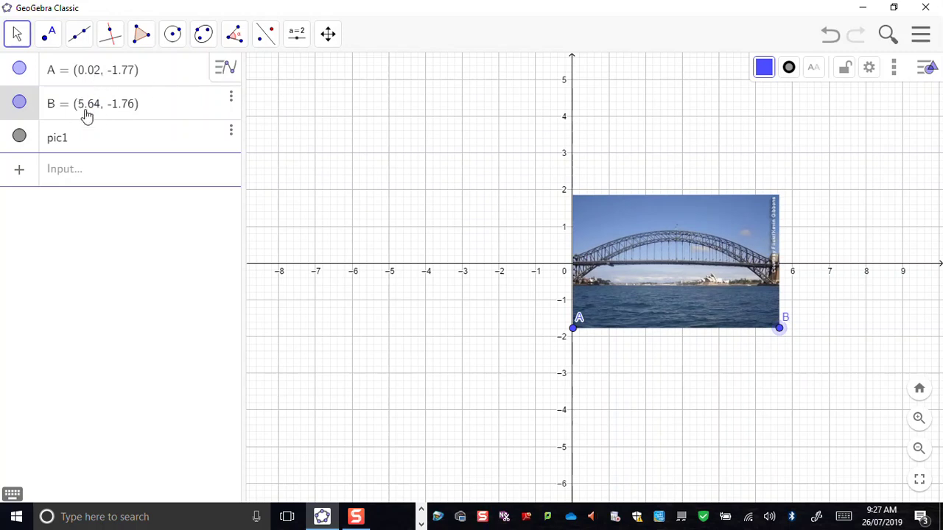
left_click_drag(784, 335, 781, 336)
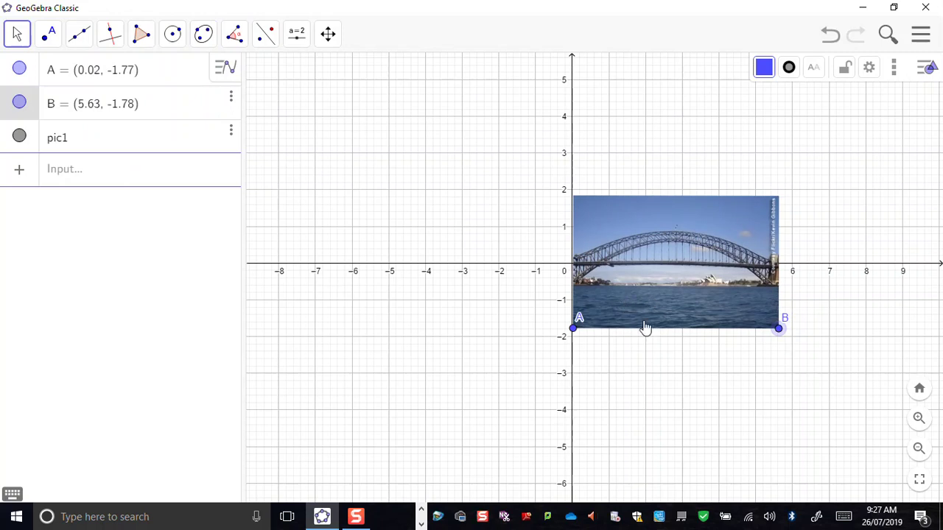
Raise the bridge picture so the arch's feet rest on the x-axis, with corner A at about (0.03, -1.29).
scroll(625, 373, "up", 5)
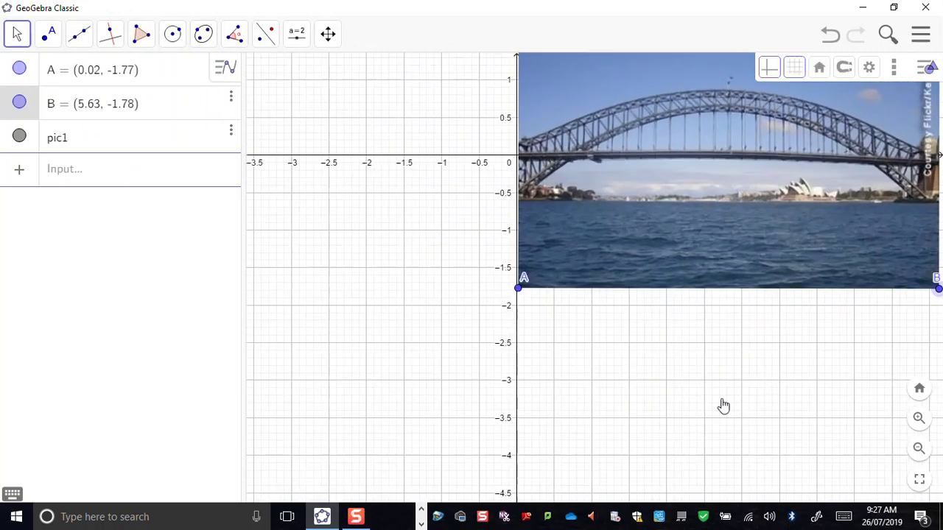
left_click_drag(723, 406, 533, 496)
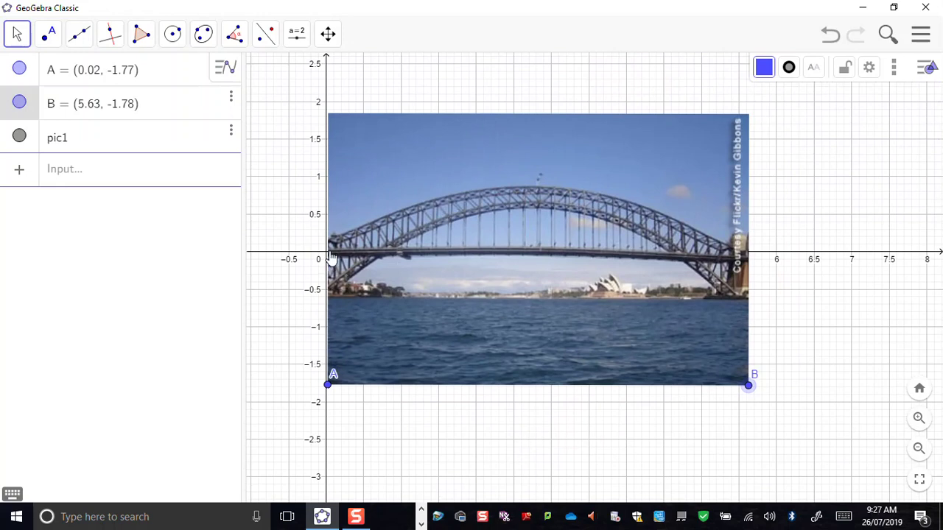
left_click(393, 317)
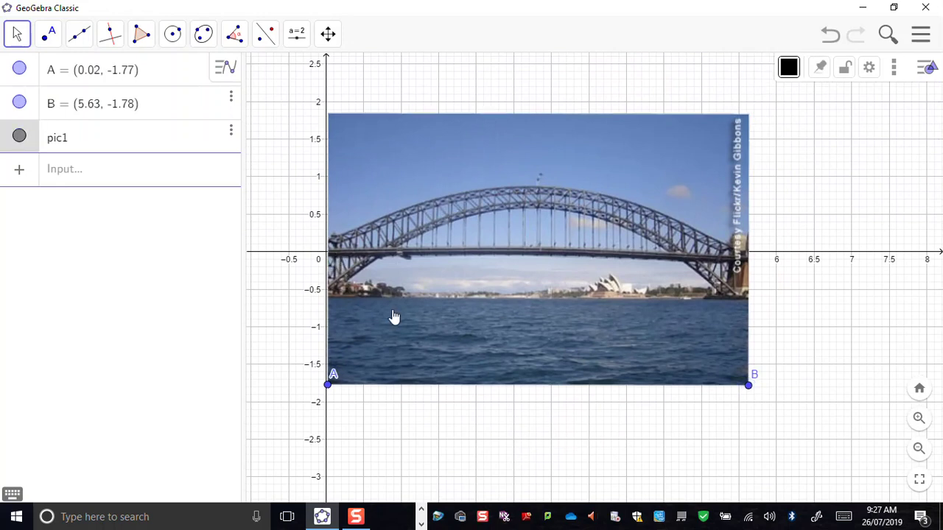
left_click_drag(394, 317, 394, 278)
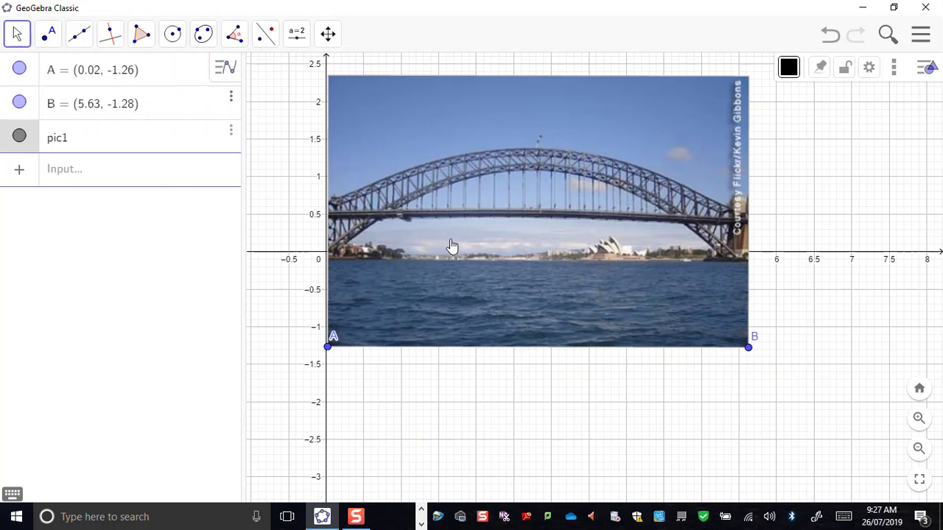
mouse_move(606, 202)
left_mouse_down()
mouse_move(625, 209)
mouse_move(619, 226)
mouse_move(607, 203)
left_mouse_up()
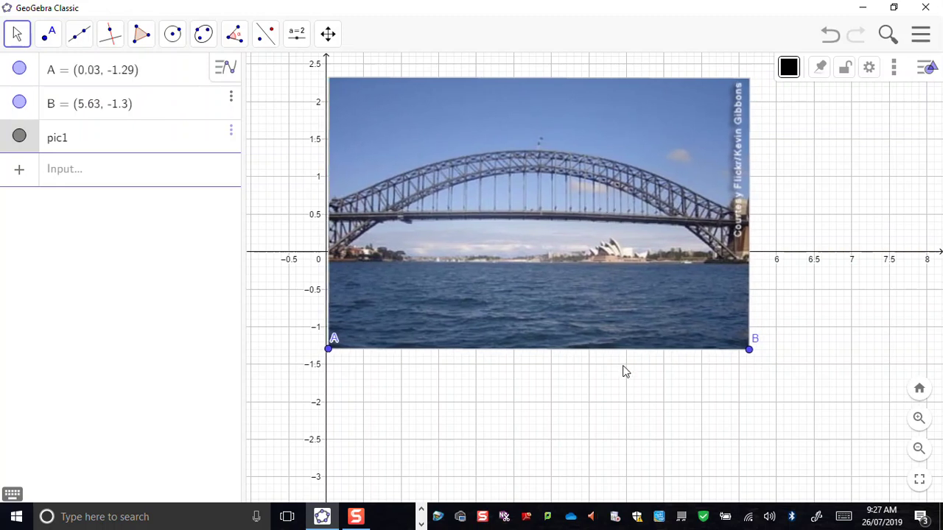
Nudge the bridge picture sideways until corner A lies exactly on the y-axis at x = 0.
key("Left")
key("Left")
key("Left")
key("Right")
key("Right")
key("Right")
key("Right")
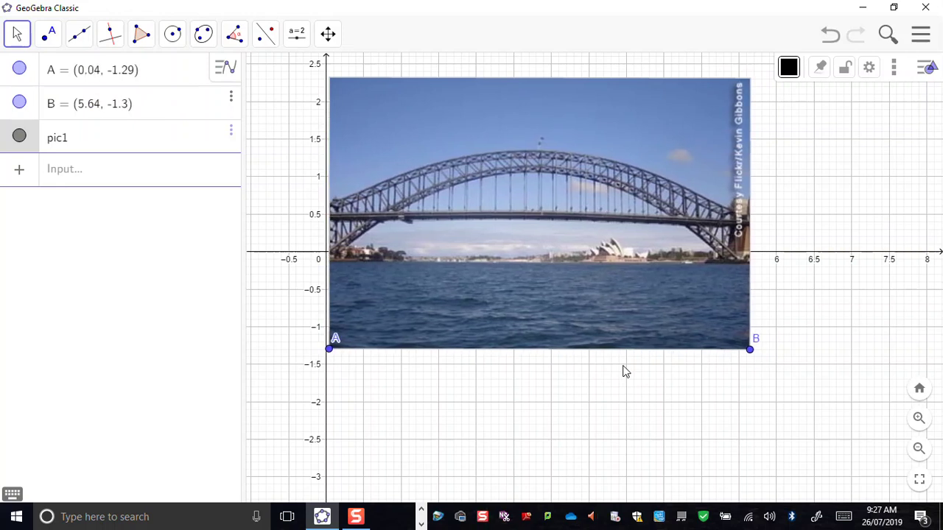
key("Left")
key("Left")
key("Left")
key("Left")
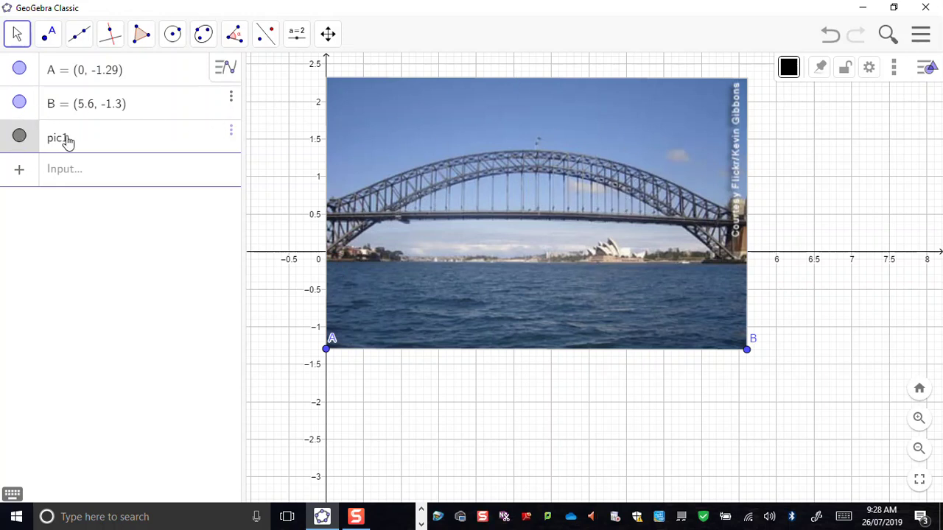
Lower the opacity of pic1 to slightly under half in its settings so the grid shows through the bridge.
left_click(232, 137)
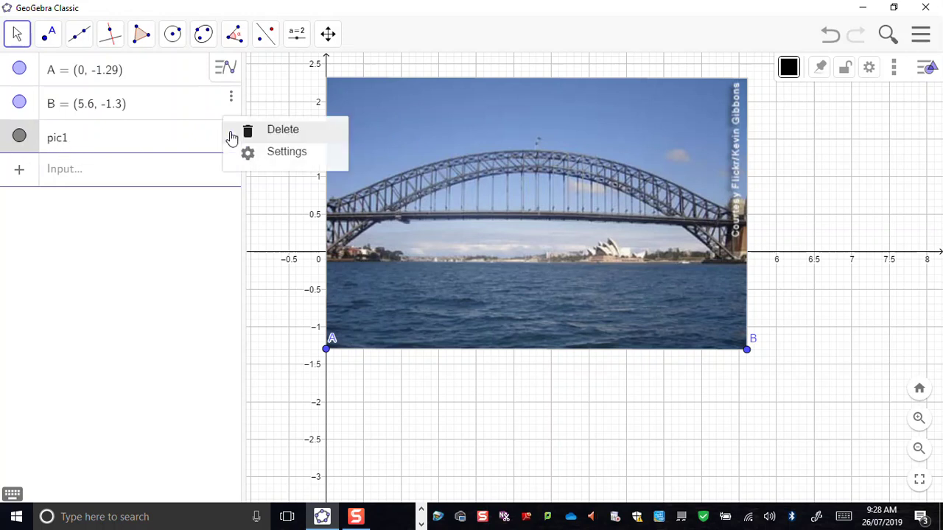
left_click(267, 156)
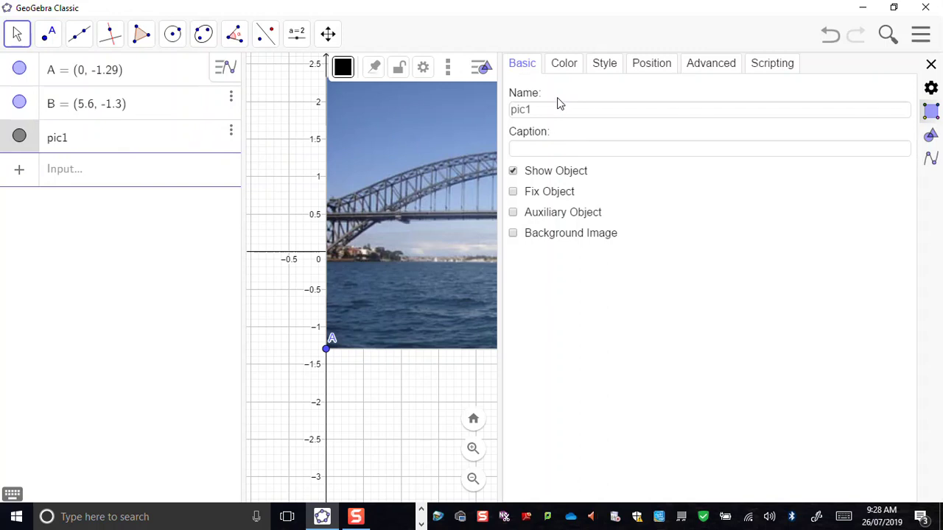
left_click(566, 65)
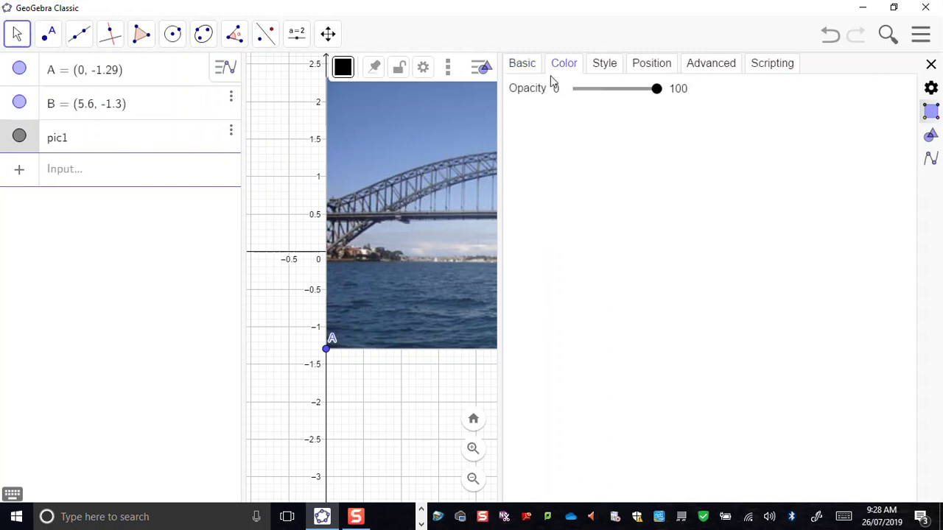
left_click_drag(658, 94, 610, 90)
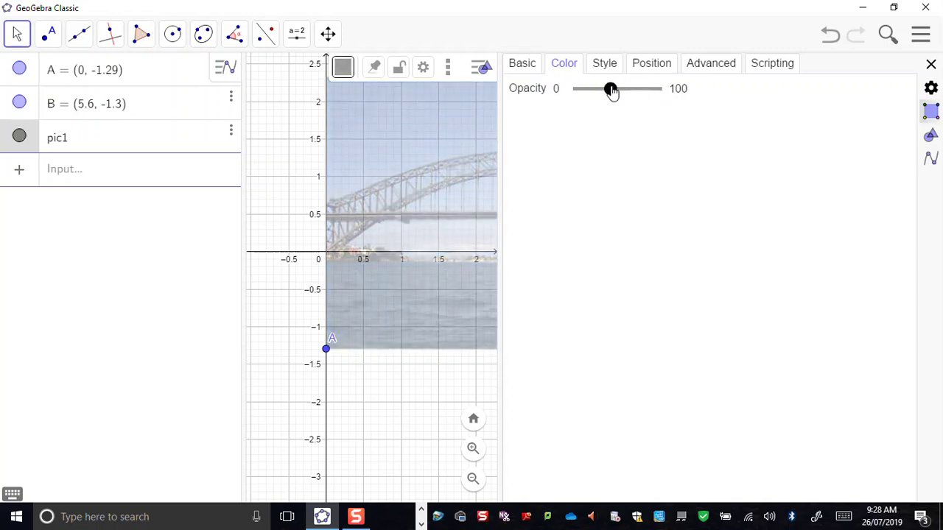
left_click(931, 65)
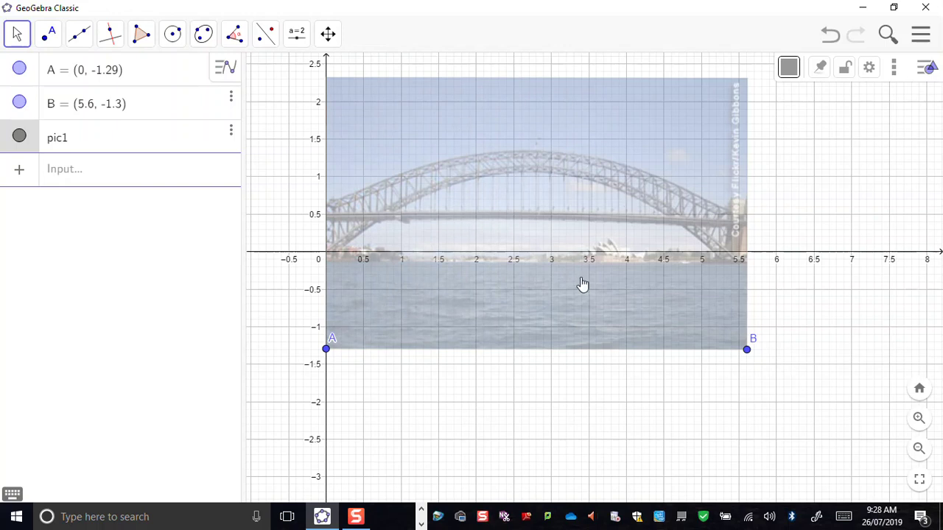
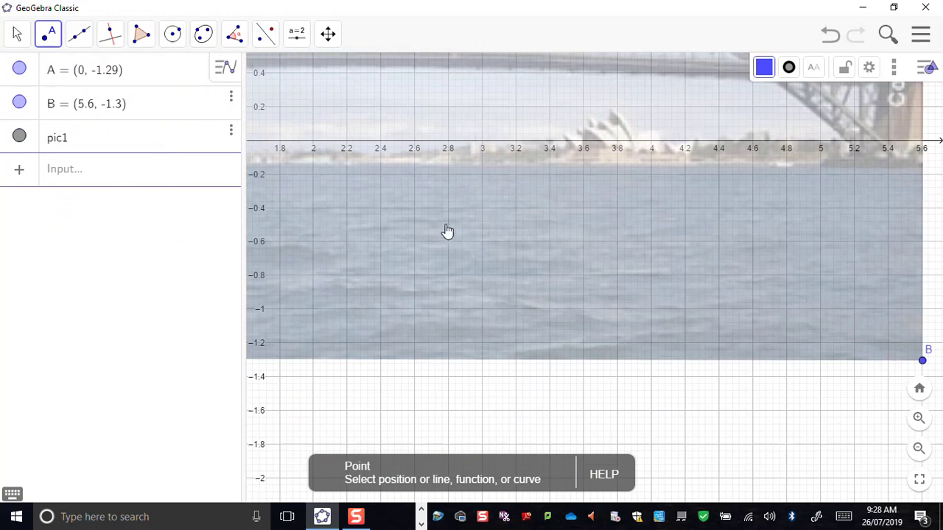
Plot points on the arch at the origin, at about (1.29, 0.82) and near its crown at about (2.71, 1.15).
left_click(328, 33)
left_click(349, 79)
left_click_drag(368, 177, 708, 379)
left_click(328, 34)
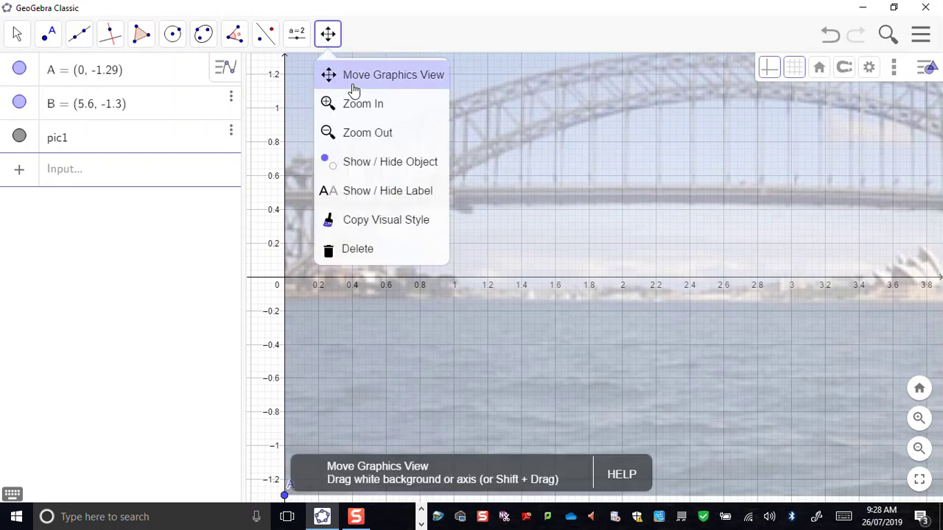
mouse_move(66, 37)
left_click(67, 74)
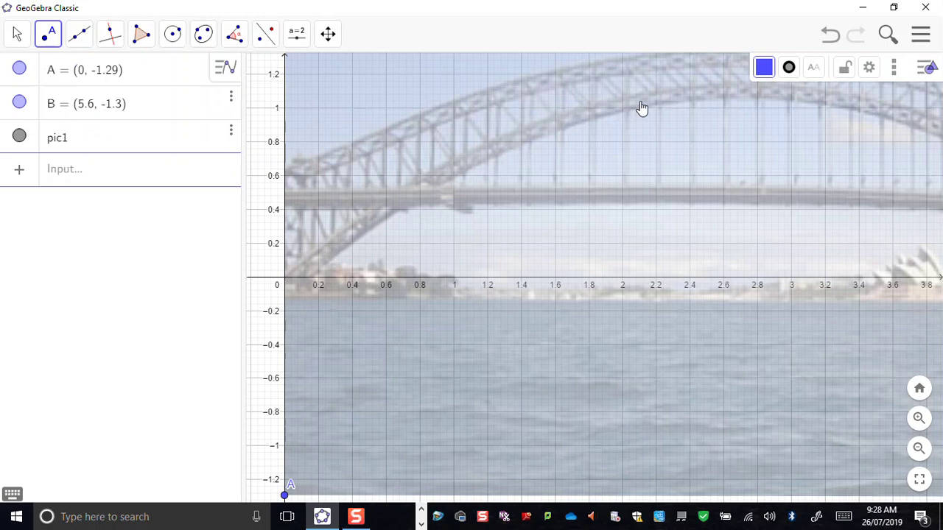
left_click(286, 280)
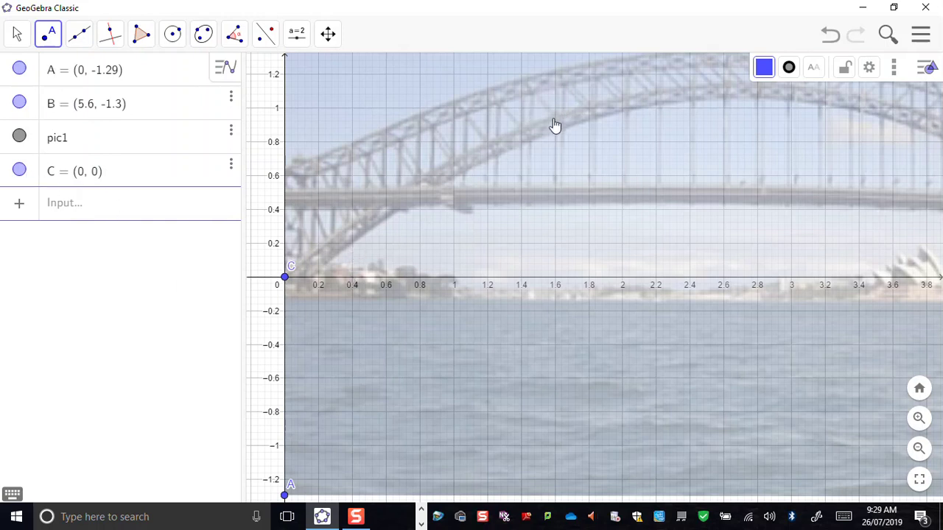
left_click(503, 139)
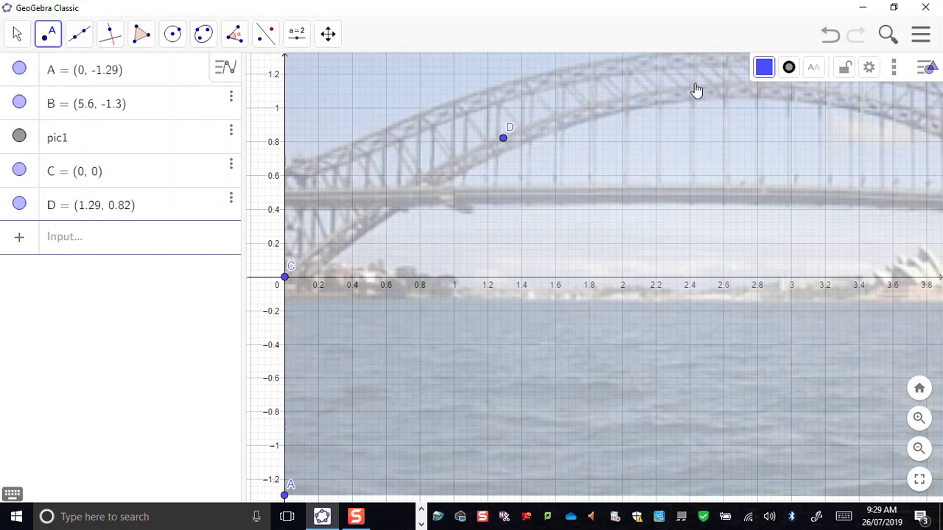
left_click(743, 84)
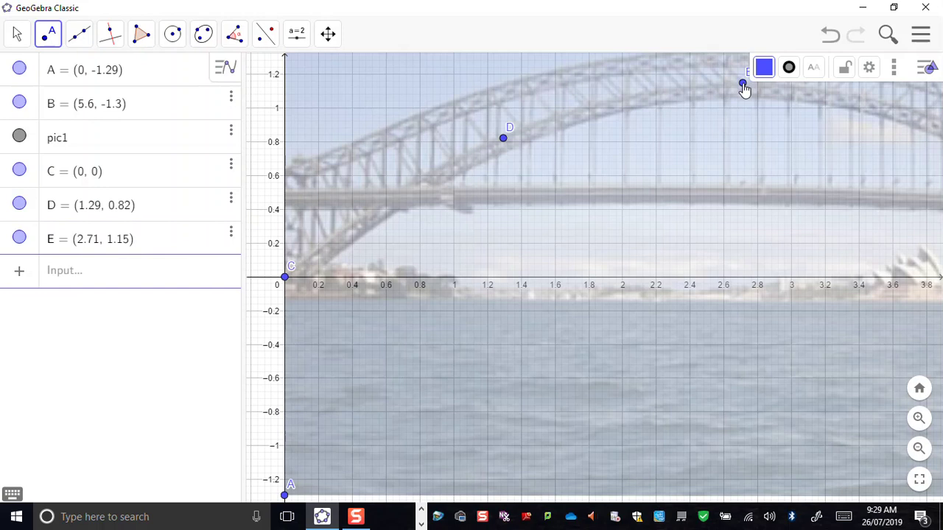
Plot two more points on the arch's right half, at about (4.15, 0.82) and at its foot near (5.4, -0.04).
left_click(328, 33)
left_click(351, 77)
left_click_drag(735, 246, 486, 257)
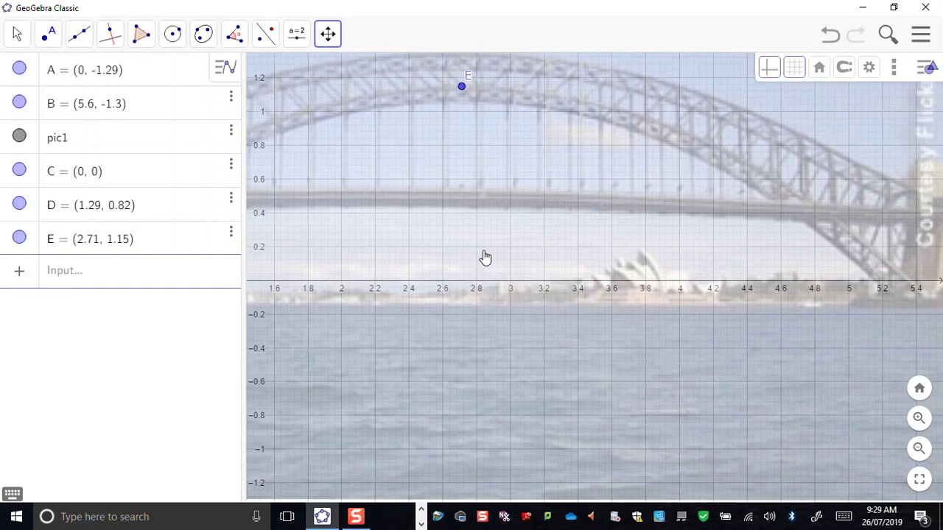
left_click(48, 35)
left_click(69, 74)
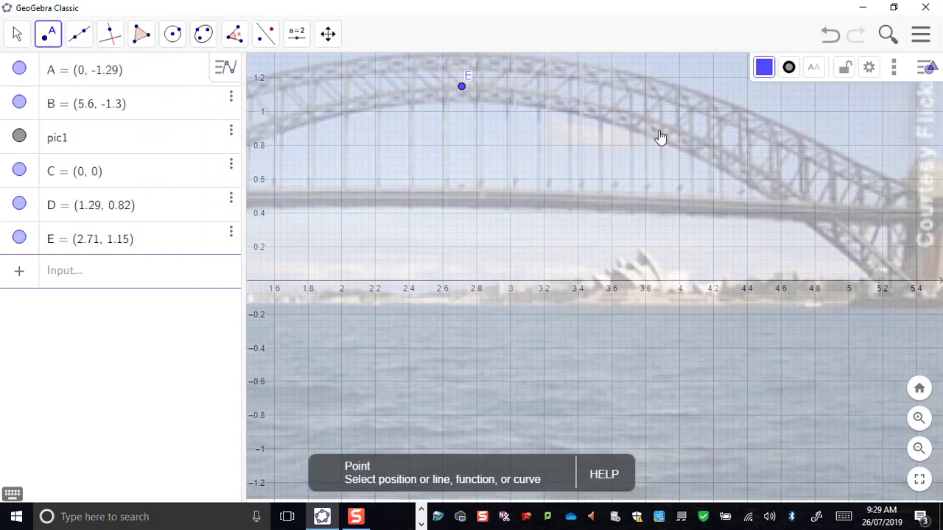
left_click(705, 143)
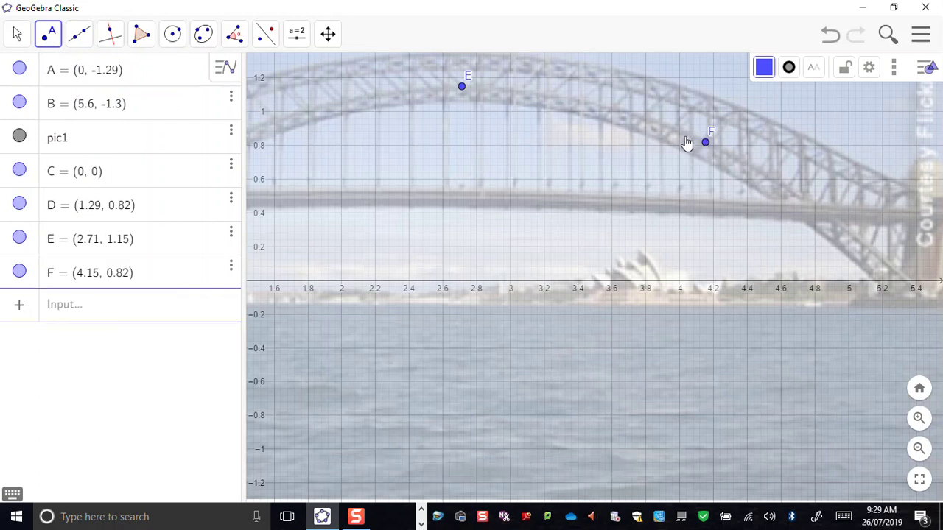
left_click(917, 290)
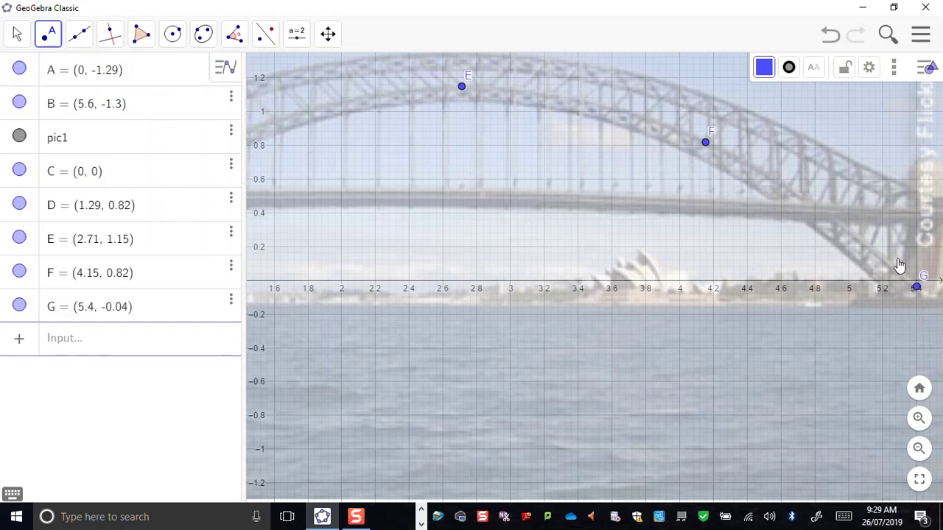
scroll(590, 334, "down", 5)
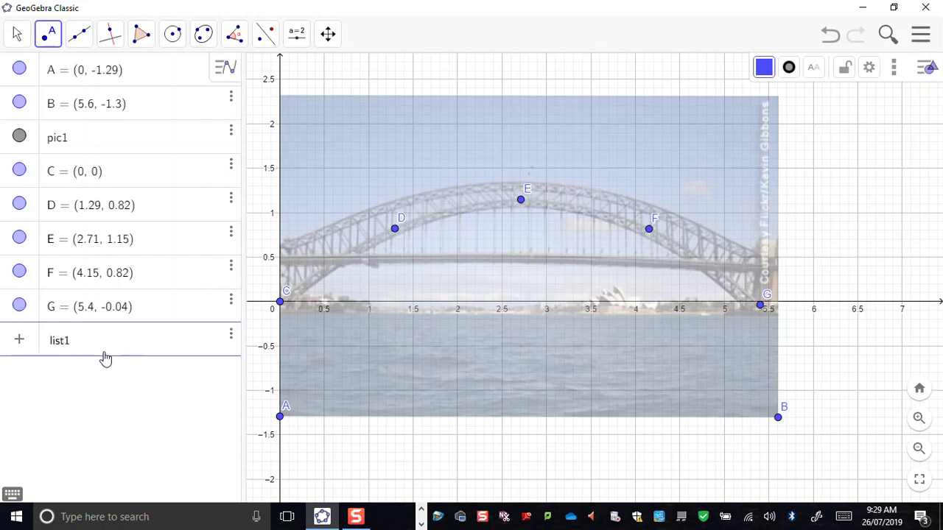
Define list1 as the list of the five arch points C, D, E, F and G.
type("= {")
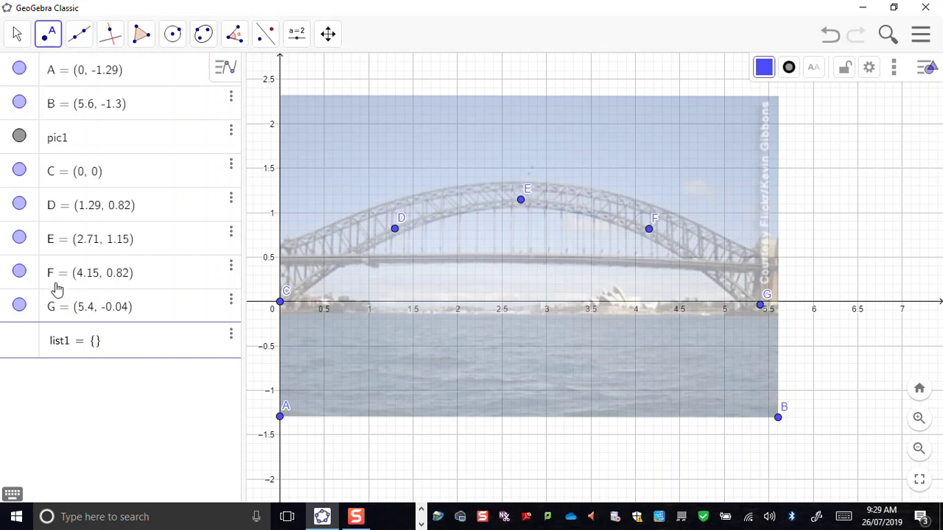
type("C")
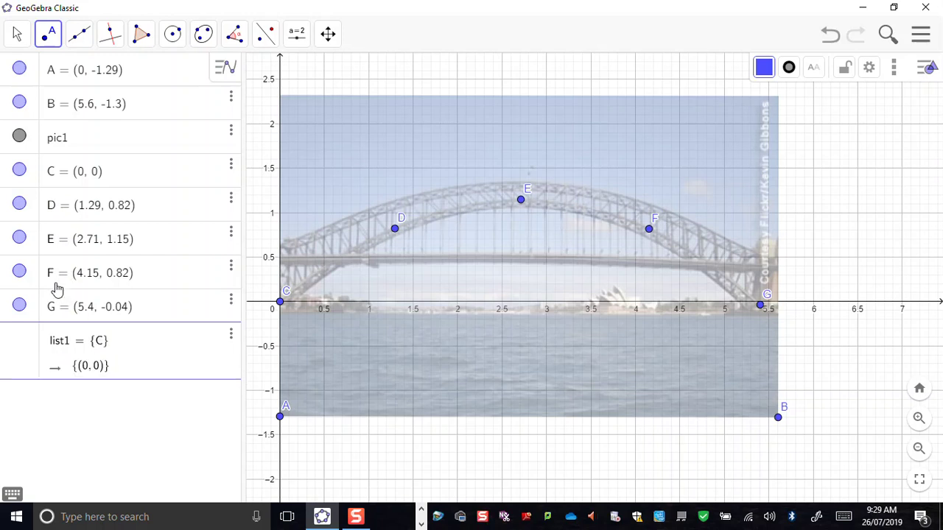
type(", D, E, F, G")
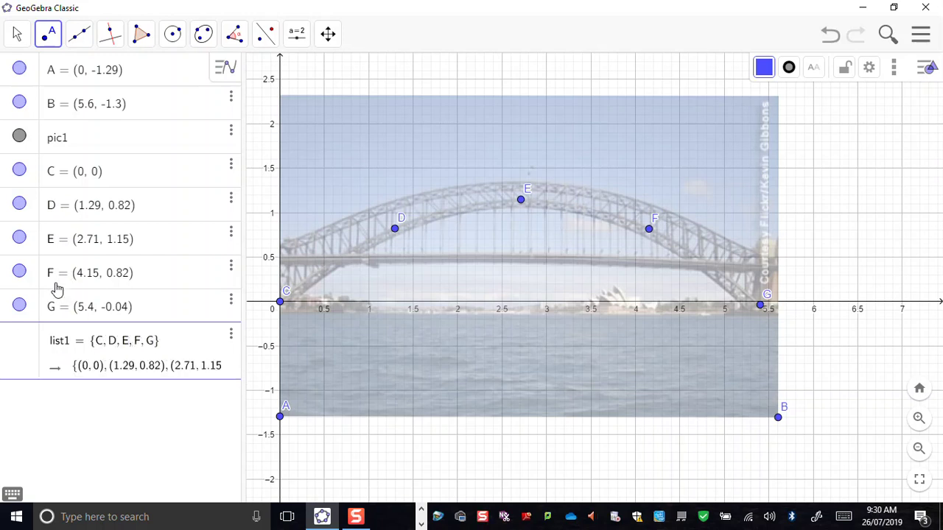
key("Return")
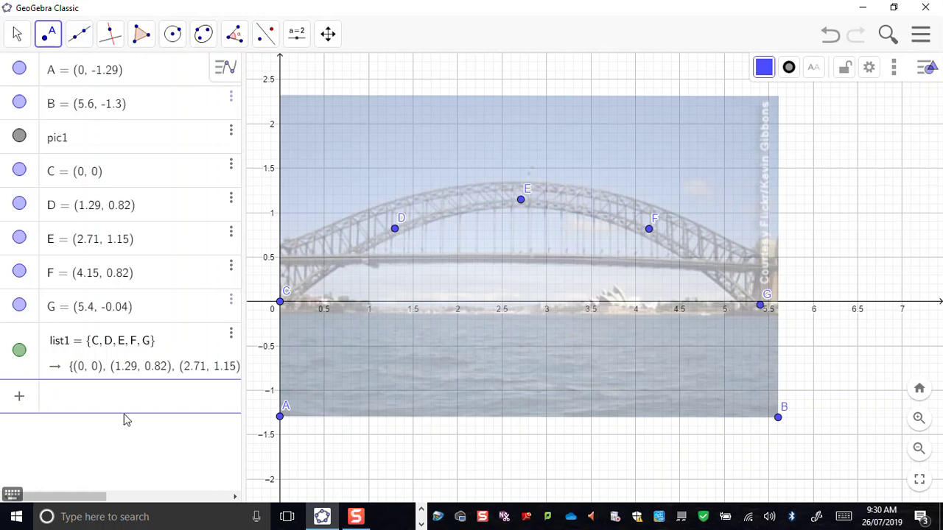
Fit a degree 2 polynomial to the points in list1 with the FitPoly command.
type("Fi")
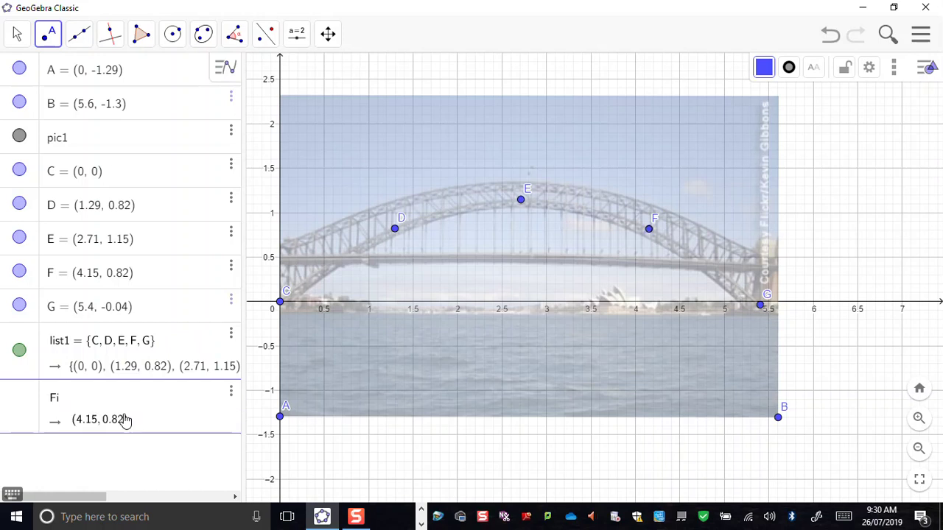
type("t")
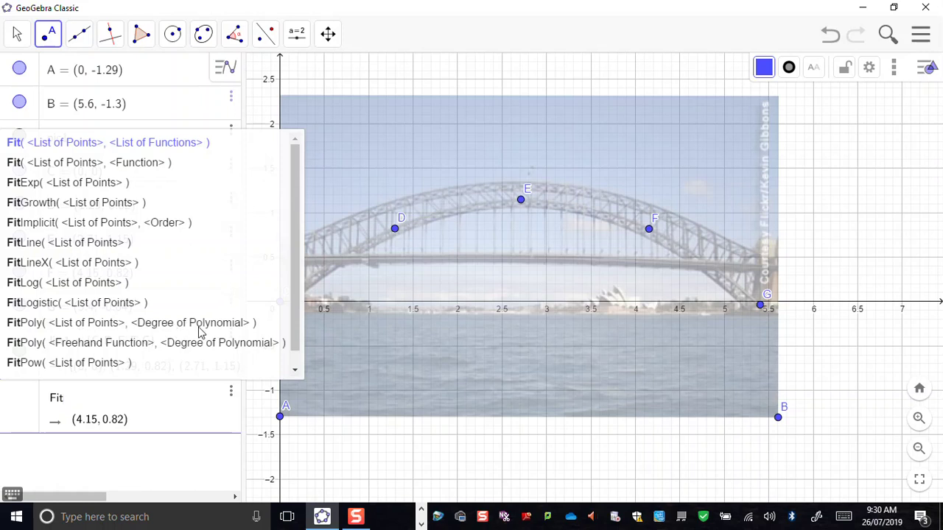
left_click(36, 330)
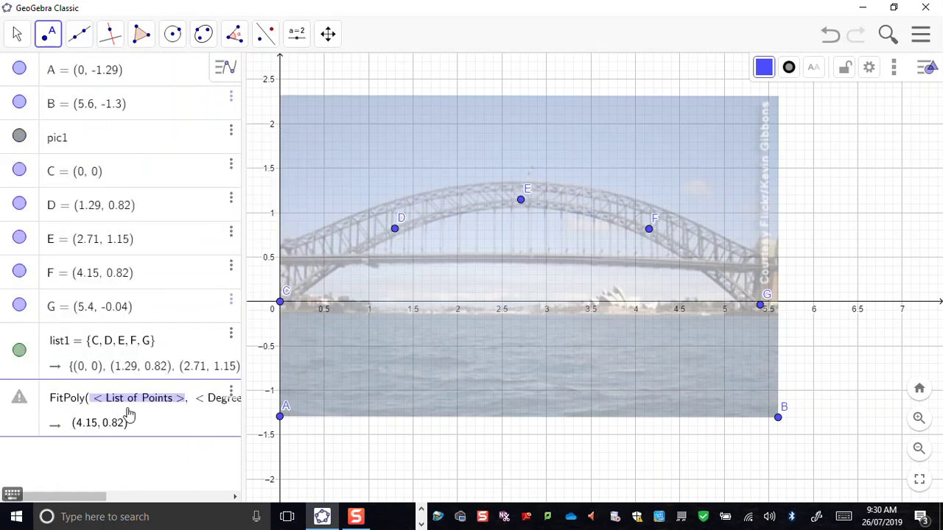
type("list1")
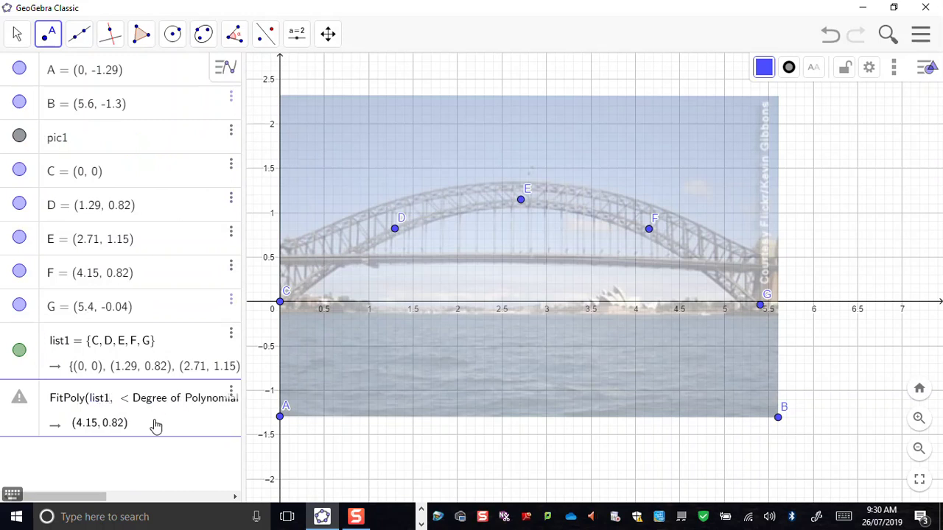
key("Tab")
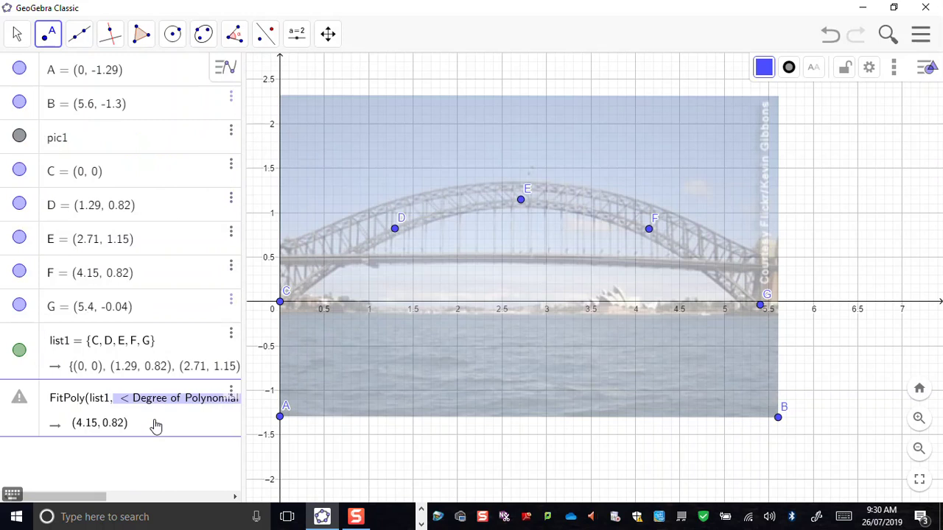
type("2")
key("Return")
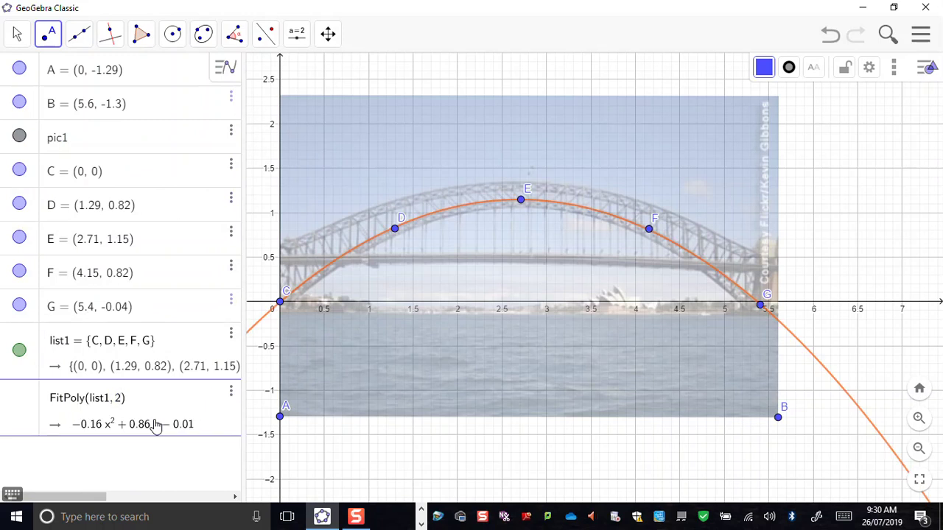
key("Return")
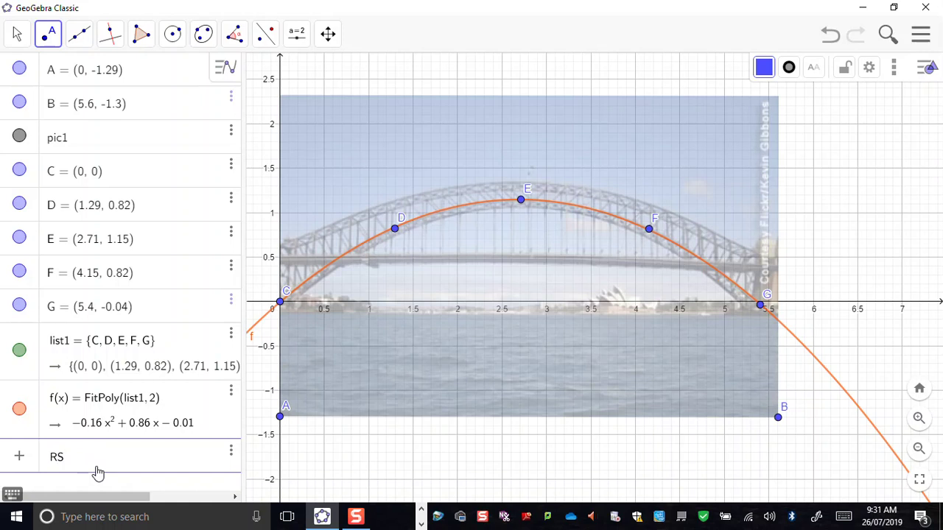
Calculate the coefficient of determination for list1 and the fitted function f(x) with the RSquare command.
type("quare")
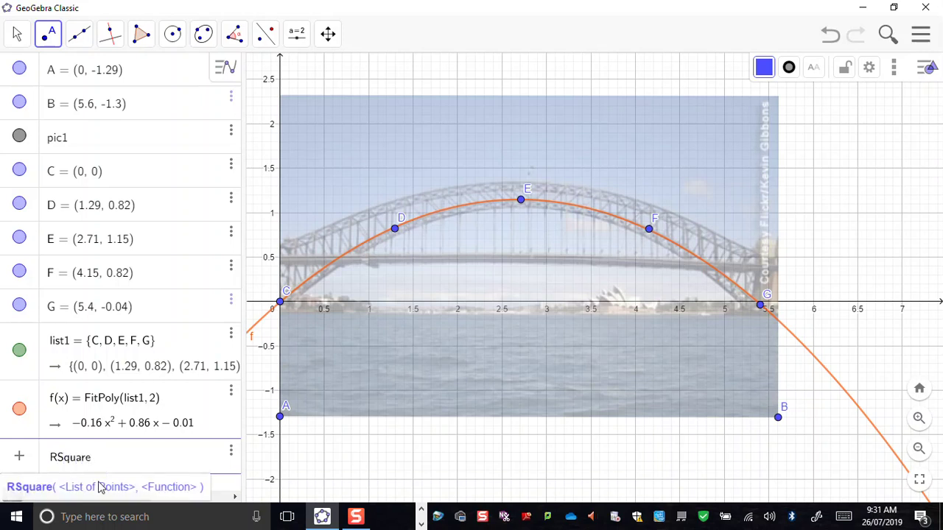
left_click(109, 487)
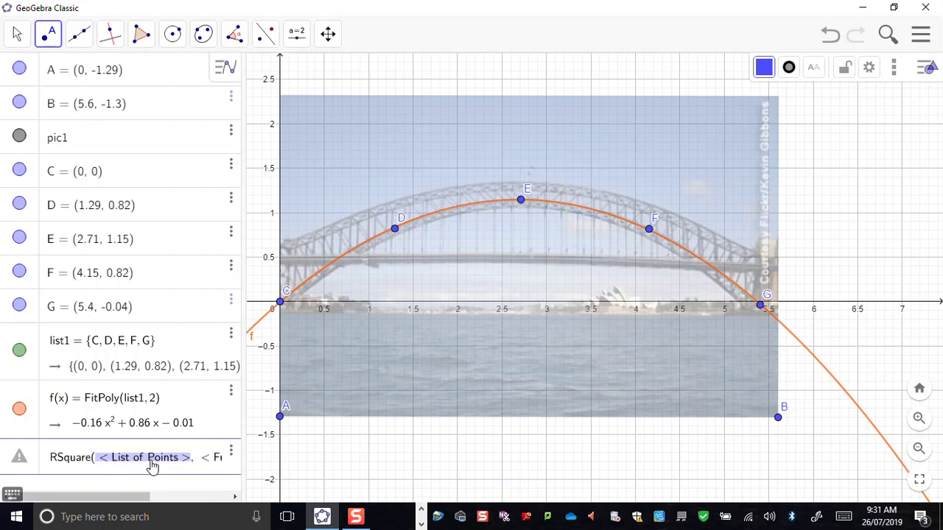
type("list1")
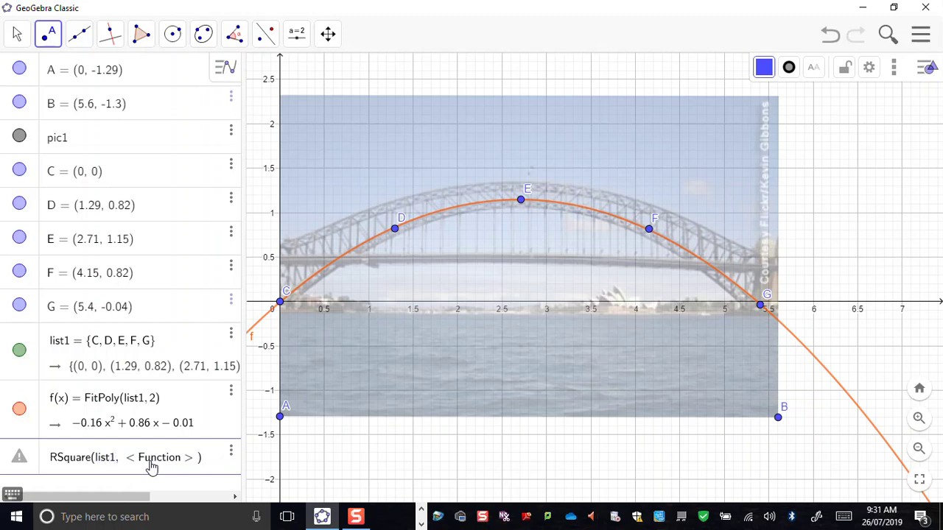
left_click(151, 465)
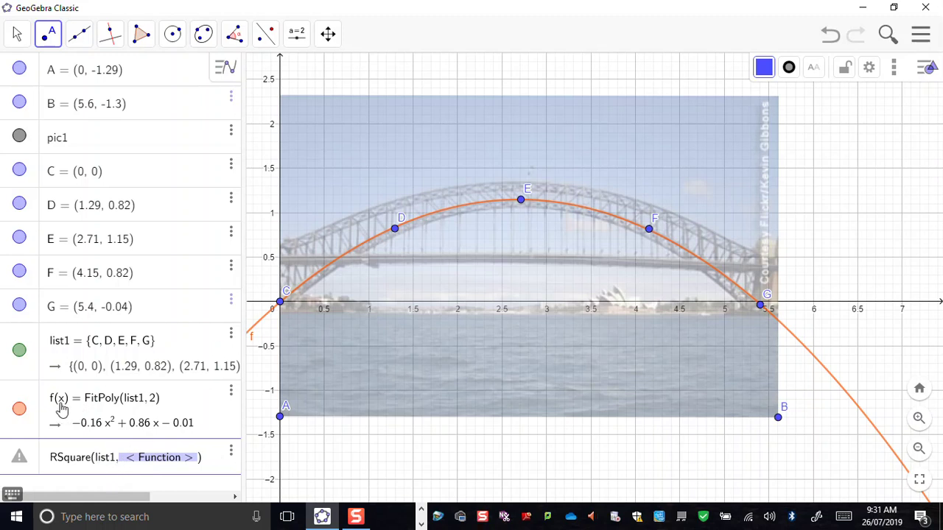
type("f(x")
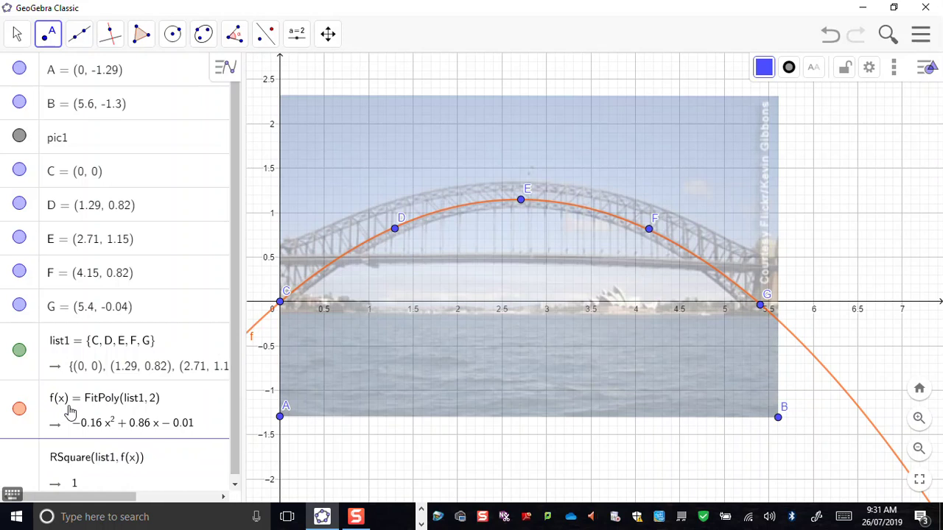
key("Return")
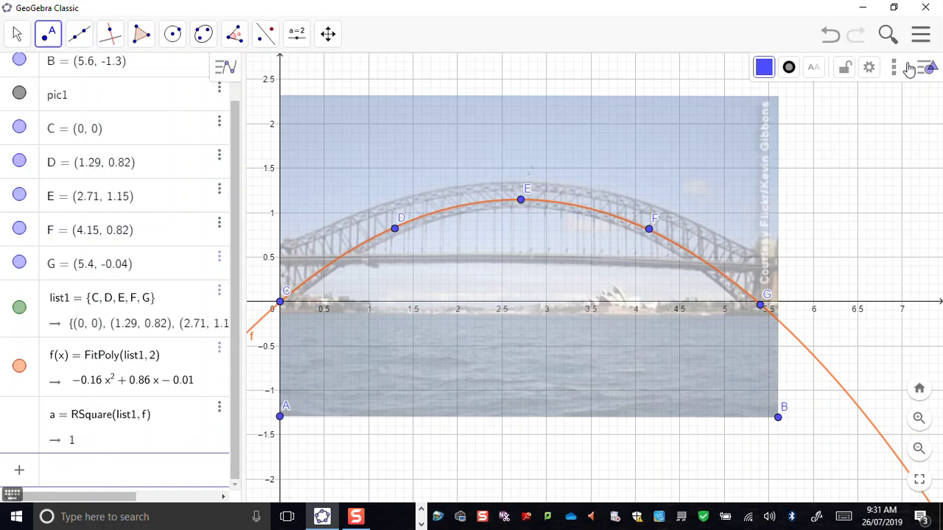
Set the global rounding to 5 decimal places and close the settings.
left_click(921, 37)
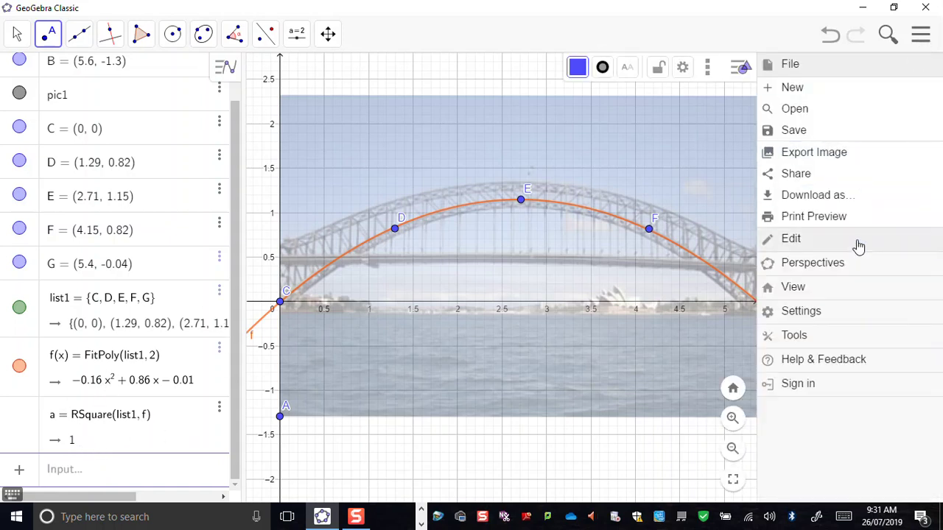
left_click(801, 311)
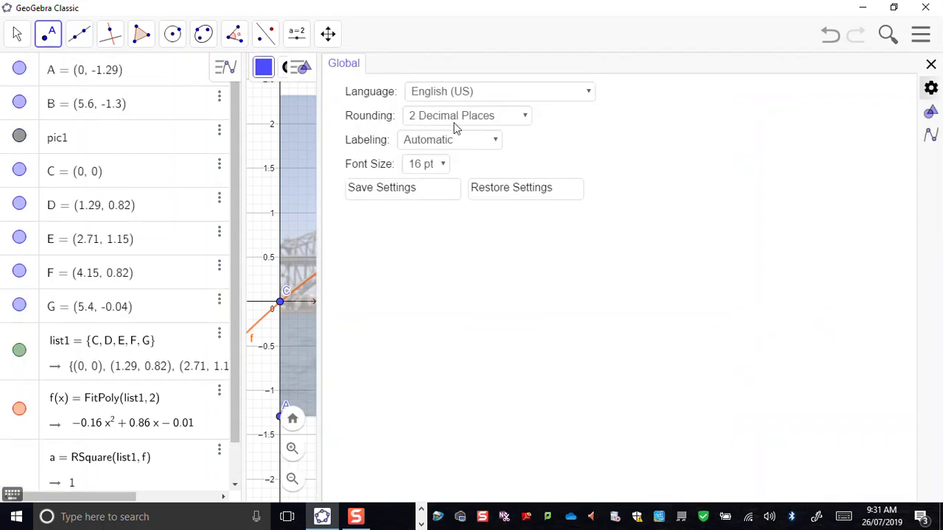
left_click(528, 123)
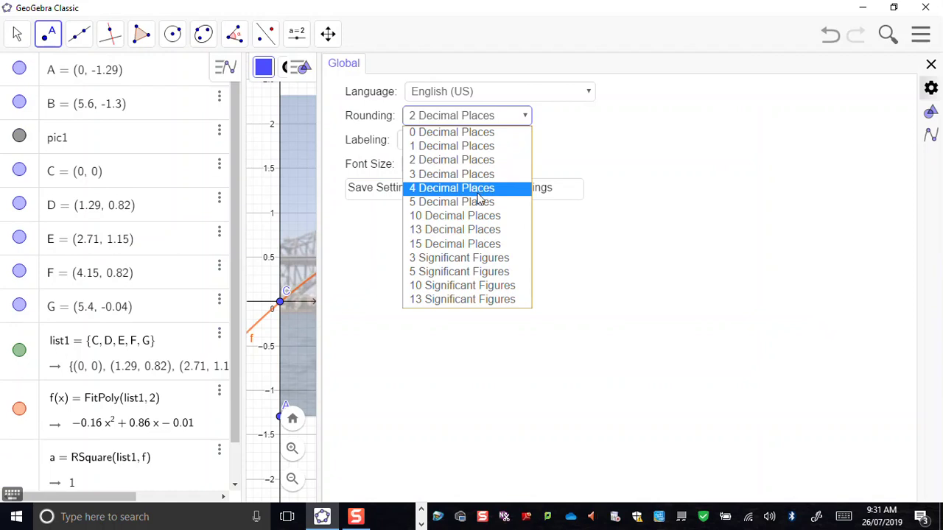
left_click(475, 210)
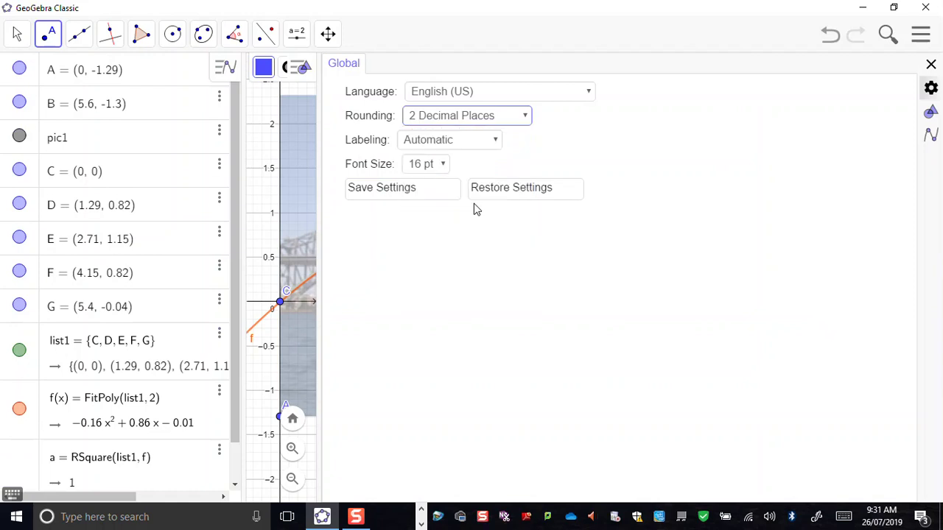
left_click(930, 65)
Widen the Algebra view enough to read the full fitted equation and RSquare value while keeping the whole bridge picture in view.
left_click_drag(244, 240, 379, 248)
scroll(251, 303, "down", 1)
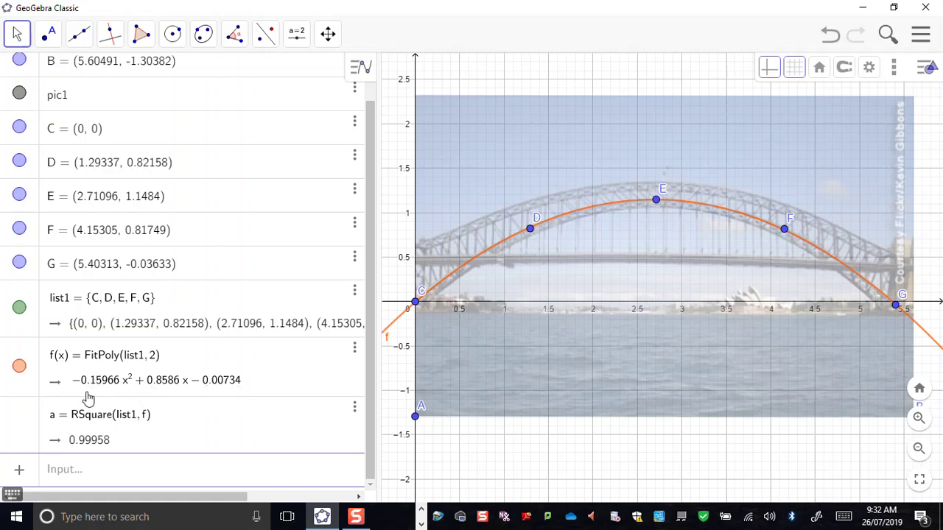
left_click_drag(377, 330, 320, 334)
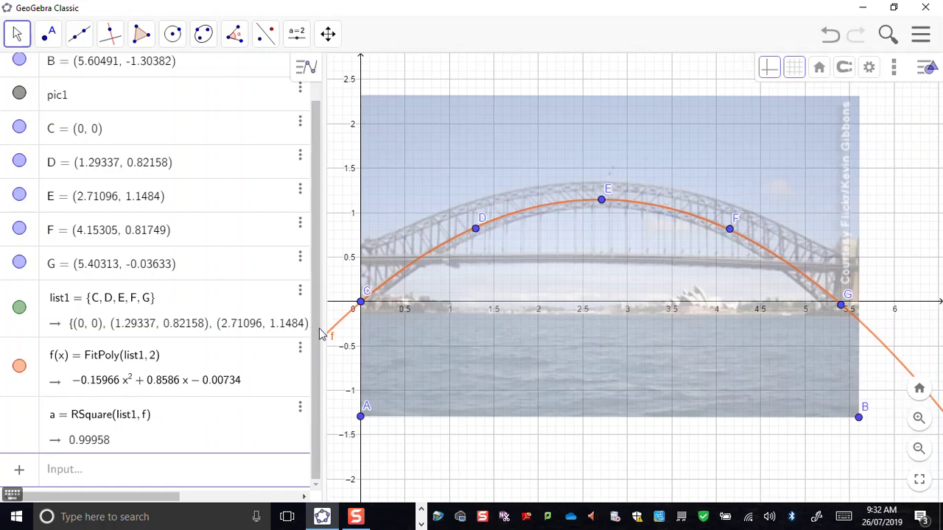